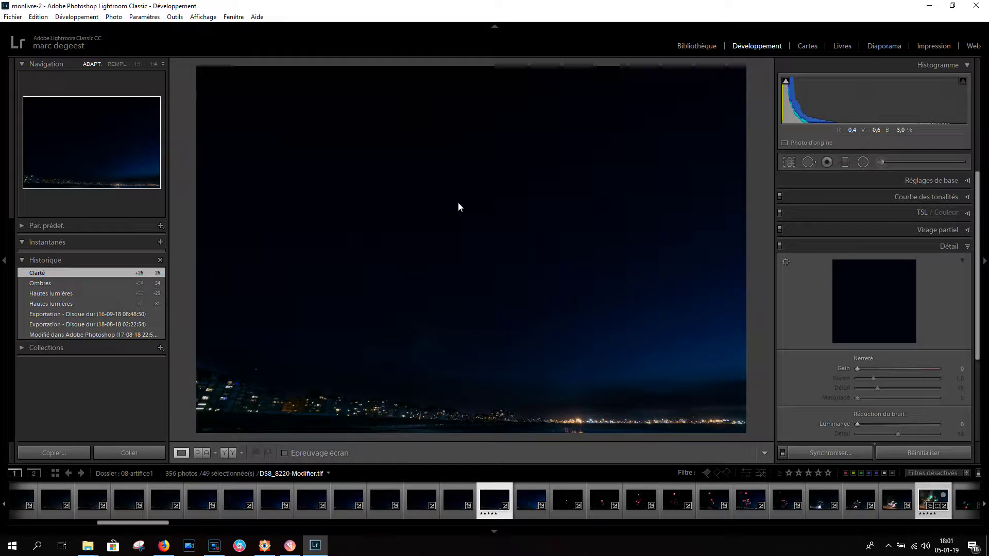
In the external editing preferences, choose TopazStudioLightroom from C:\Programmes\Topaz Labs\Topaz Studio as the additional editor's application
{"action": "left_click", "coordinate": [38, 16]}
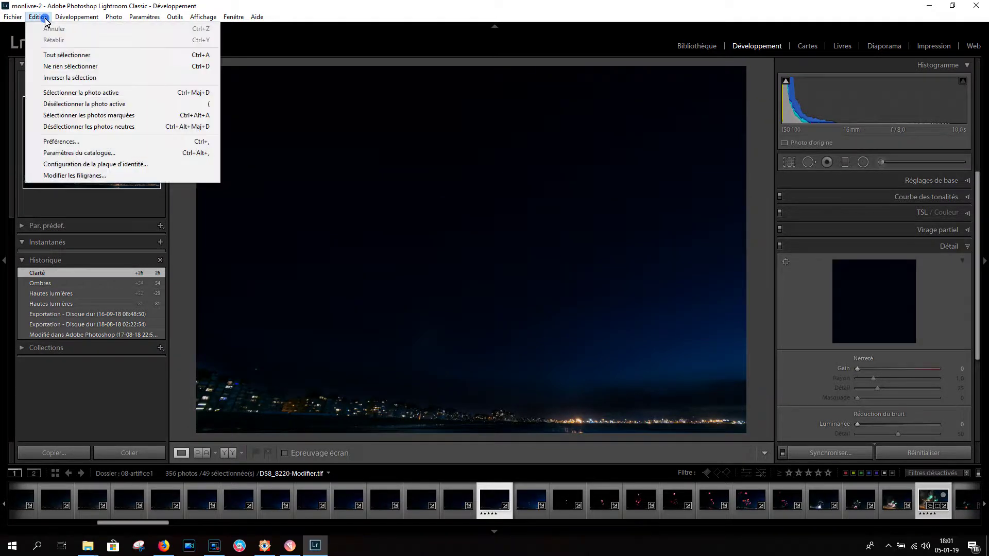
{"action": "left_click", "coordinate": [57, 137]}
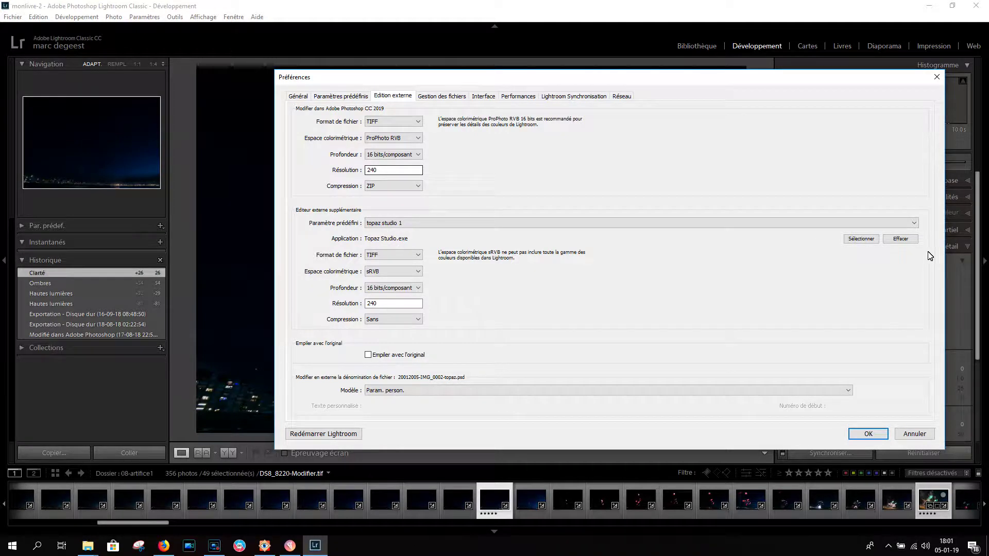
{"action": "left_click", "coordinate": [865, 240]}
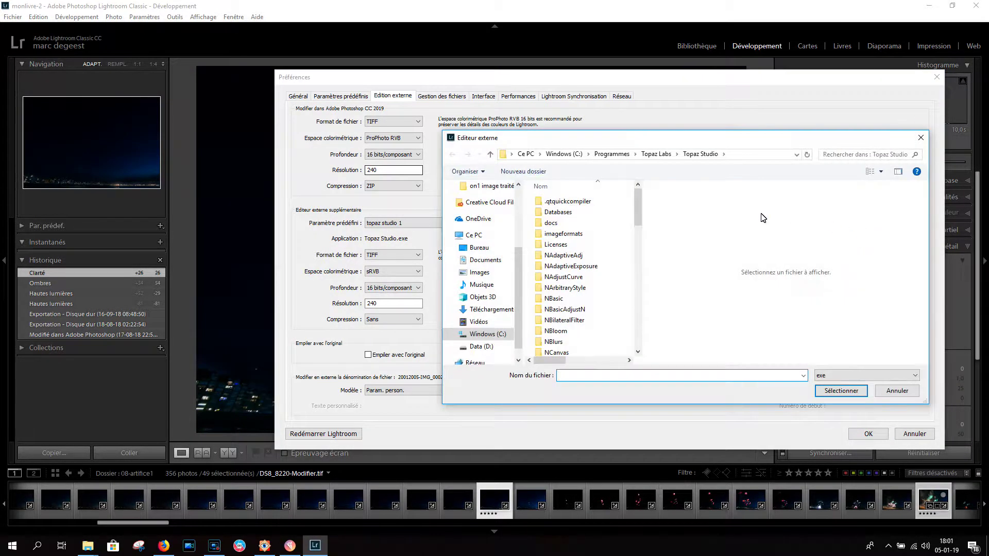
{"action": "left_click", "coordinate": [555, 154]}
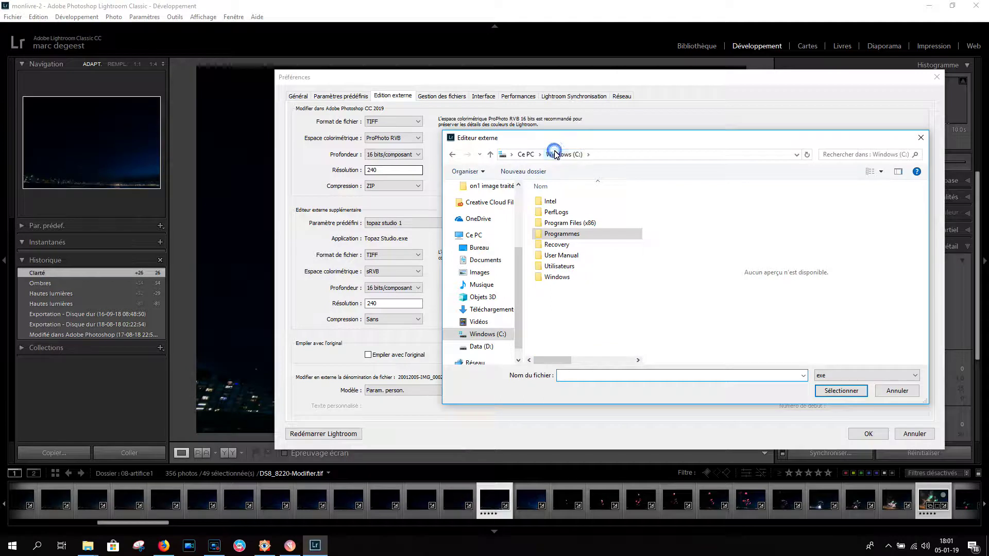
{"action": "double_click", "coordinate": [558, 234]}
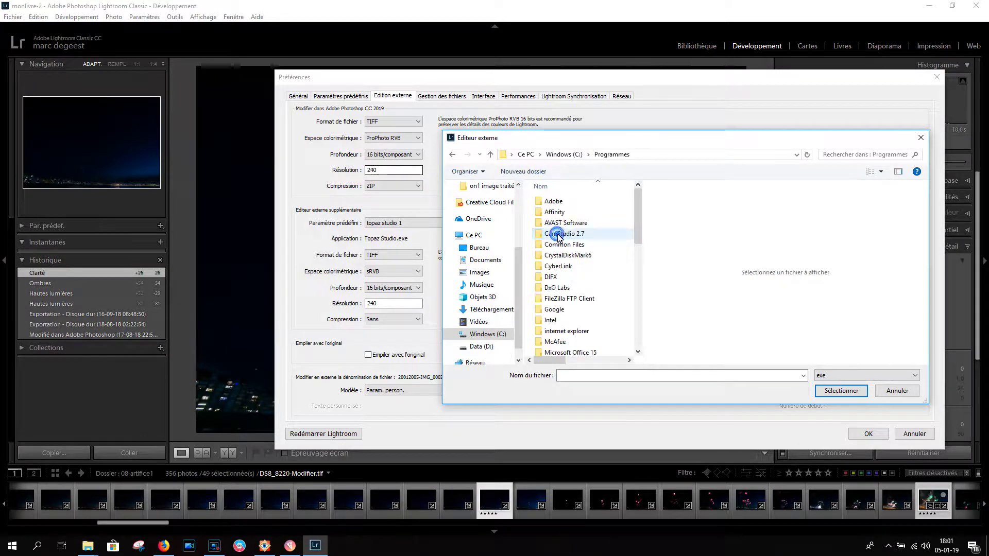
{"action": "scroll", "coordinate": [592, 234], "scroll_direction": "down", "scroll_amount": 8}
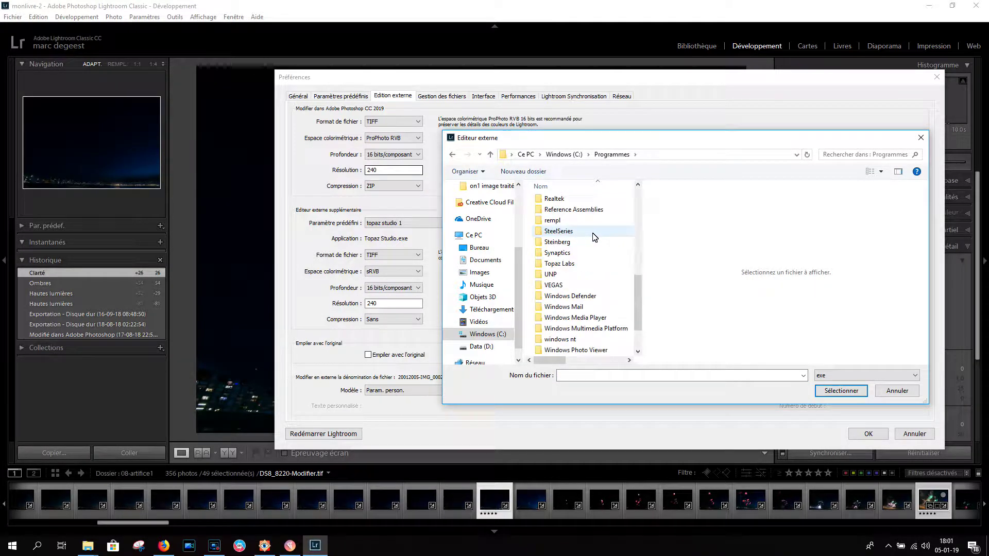
{"action": "double_click", "coordinate": [566, 263]}
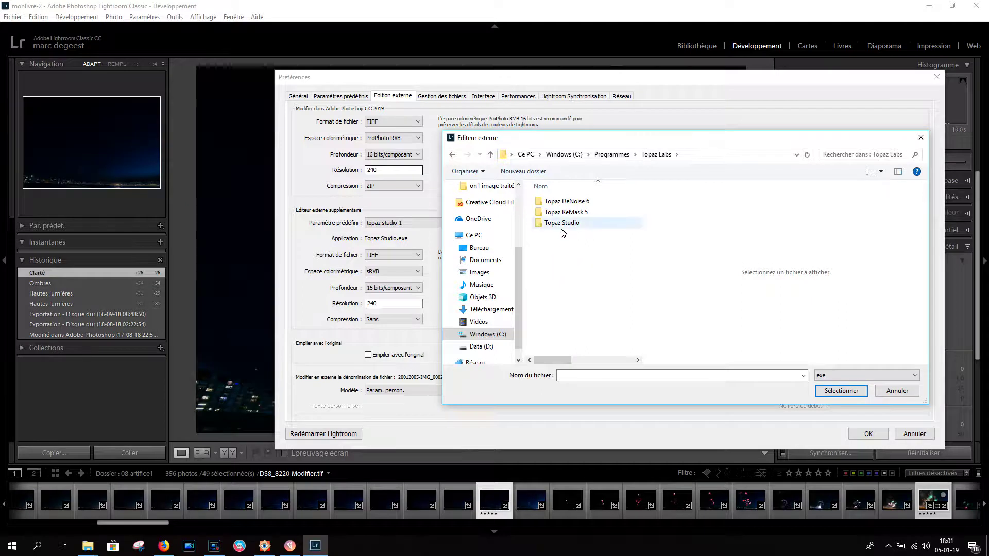
{"action": "double_click", "coordinate": [564, 226]}
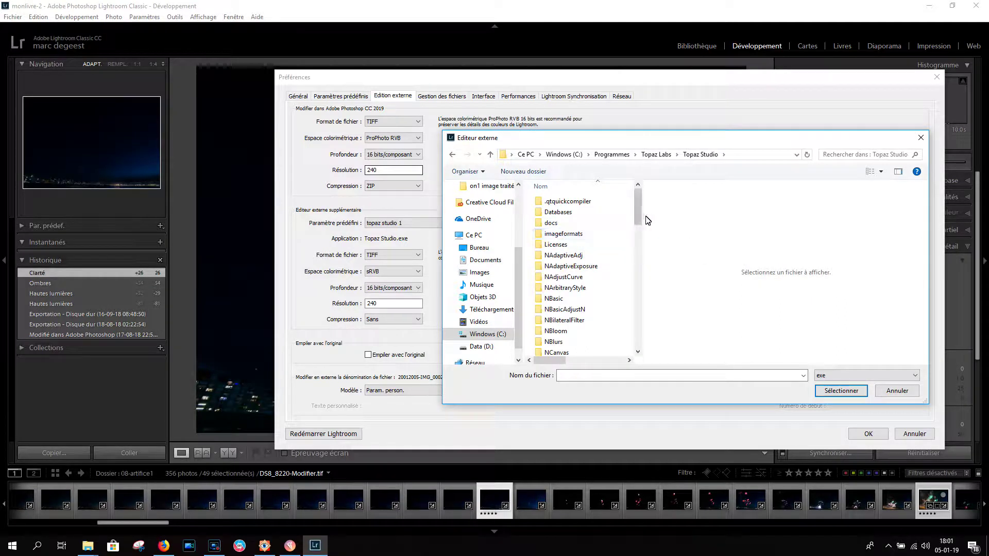
{"action": "scroll", "coordinate": [638, 220], "scroll_direction": "down", "scroll_amount": 10}
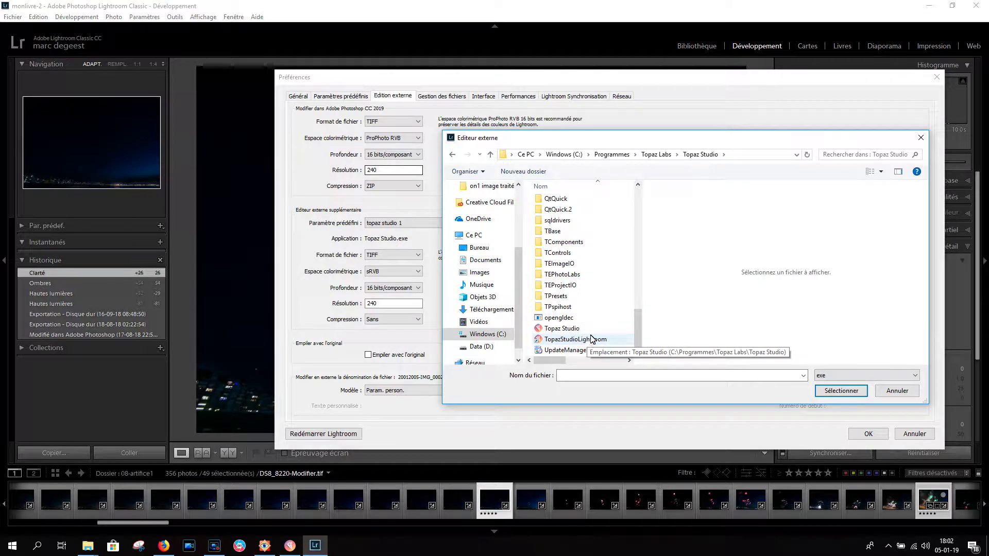
{"action": "left_click", "coordinate": [573, 343]}
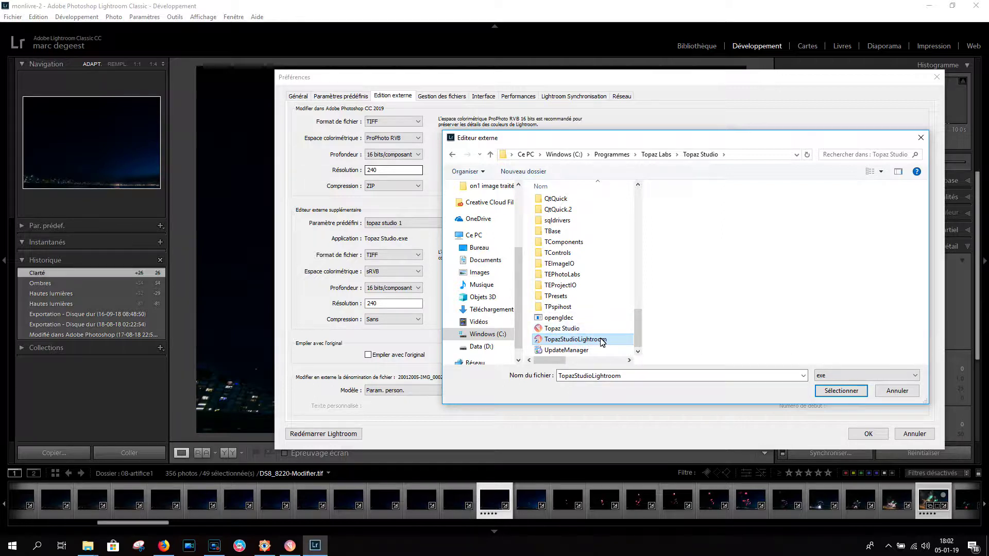
{"action": "left_click", "coordinate": [834, 393]}
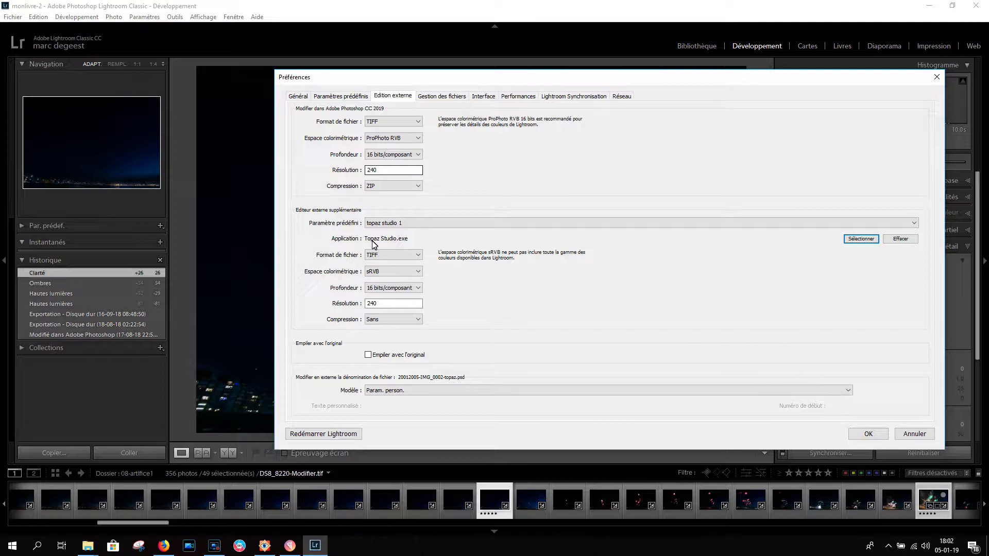
Review the list of presets available for the additional external editor
{"action": "left_click", "coordinate": [410, 223]}
{"action": "left_click", "coordinate": [407, 222]}
{"action": "left_click", "coordinate": [405, 224]}
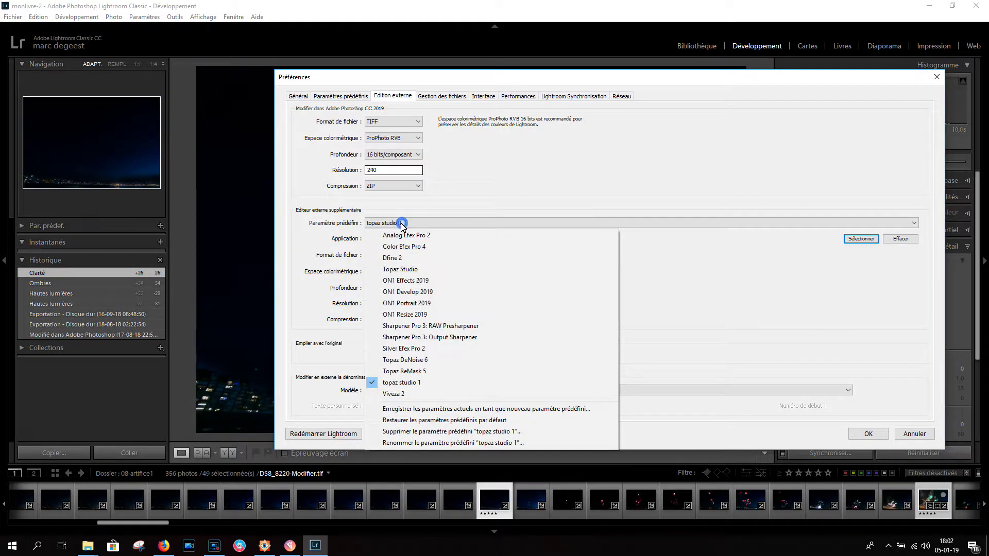
{"action": "left_click", "coordinate": [701, 290]}
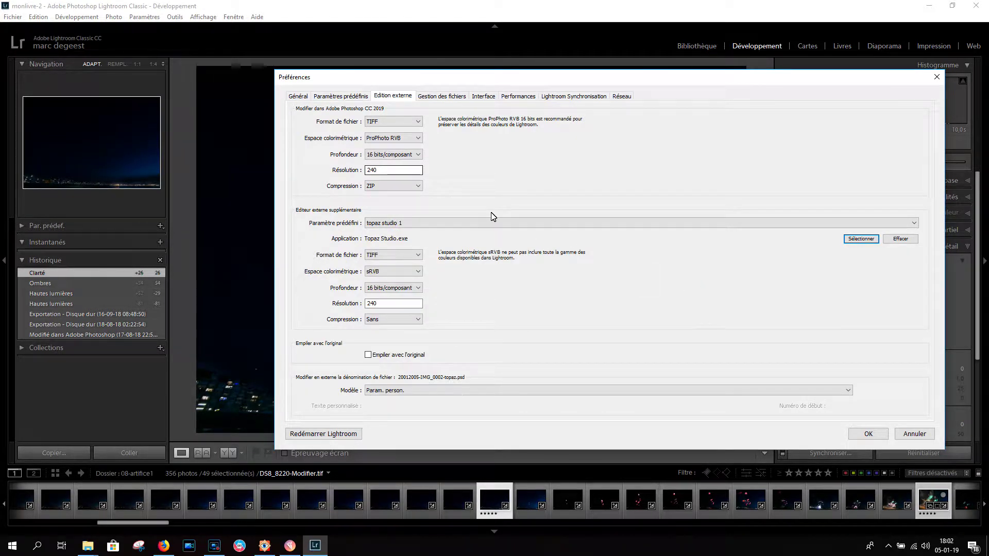
Clear the additional external editor's application and reload the topaz studio 1 preset
{"action": "left_click", "coordinate": [905, 240]}
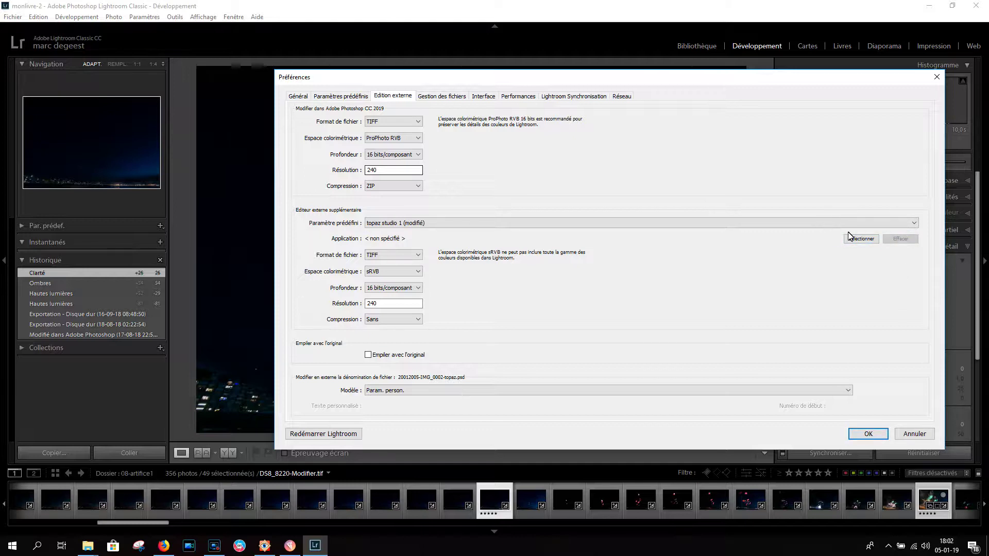
{"action": "left_click", "coordinate": [914, 223]}
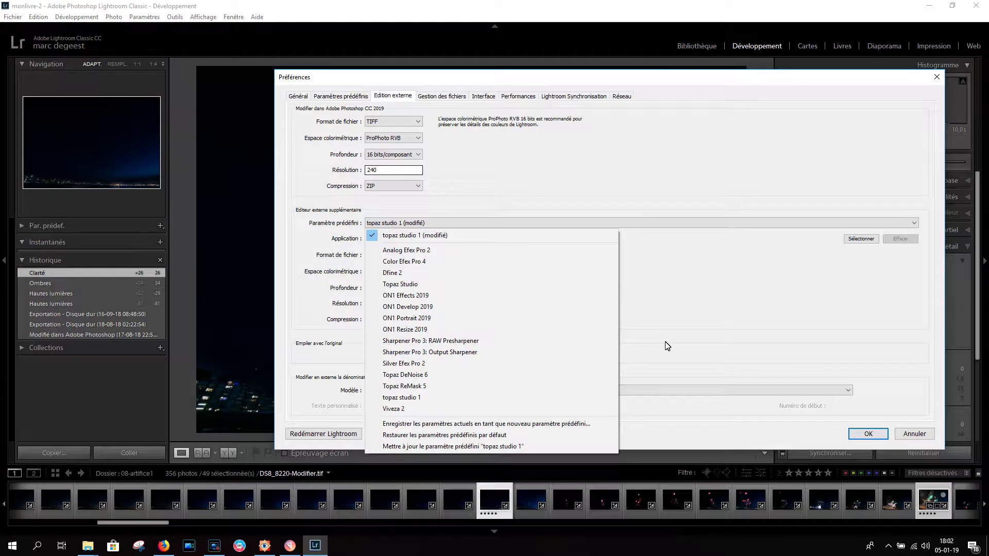
{"action": "left_click", "coordinate": [466, 402]}
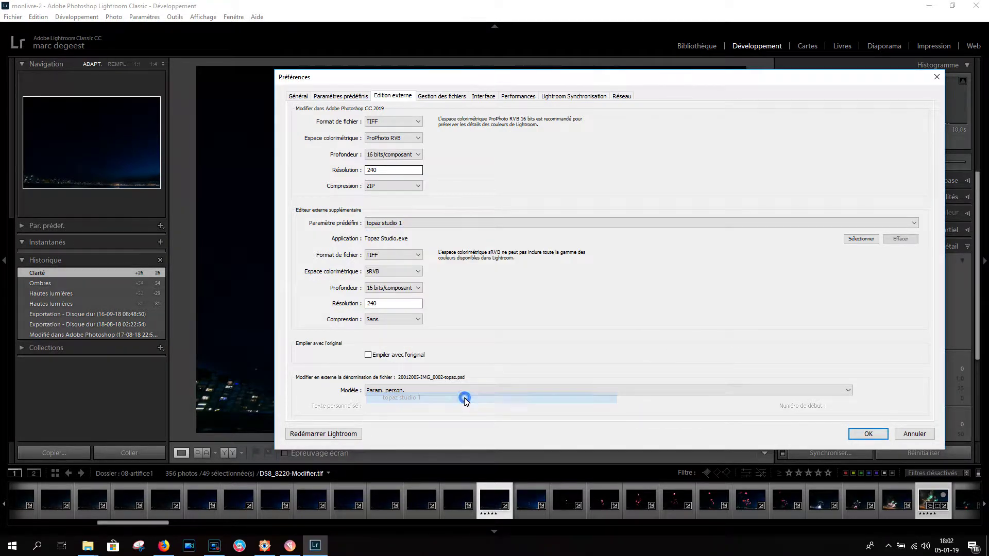
Reselect TopazStudioLightroom as the application for the topaz studio 1 preset
{"action": "left_click", "coordinate": [862, 240]}
{"action": "left_click_drag", "start_coordinate": [636, 206], "coordinate": [613, 344]}
{"action": "left_click", "coordinate": [600, 339]}
{"action": "left_click", "coordinate": [840, 391]}
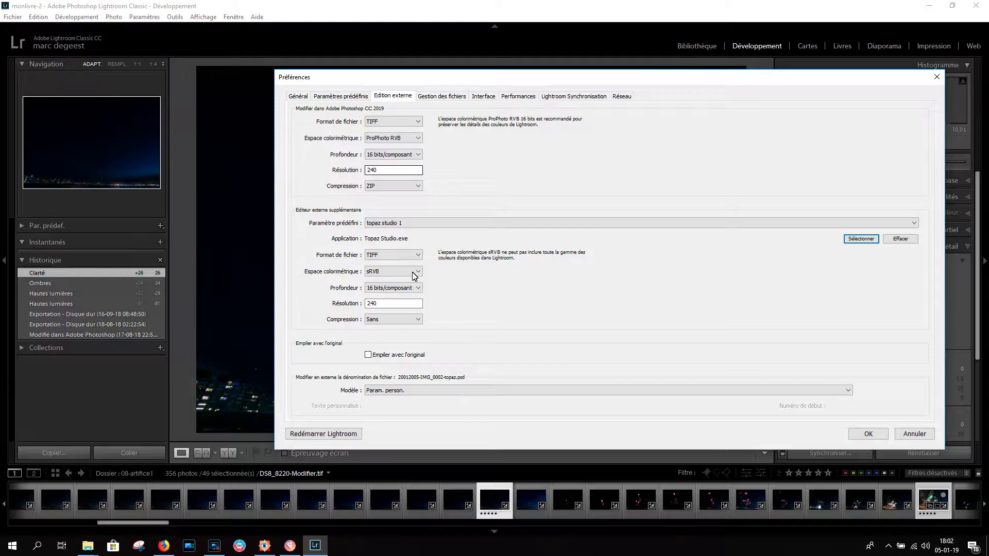
Examine the colour space and compression options of the additional external editor
{"action": "left_click", "coordinate": [381, 272]}
{"action": "left_click", "coordinate": [382, 271]}
{"action": "left_click", "coordinate": [382, 271]}
{"action": "left_click", "coordinate": [469, 276]}
{"action": "left_click", "coordinate": [404, 319]}
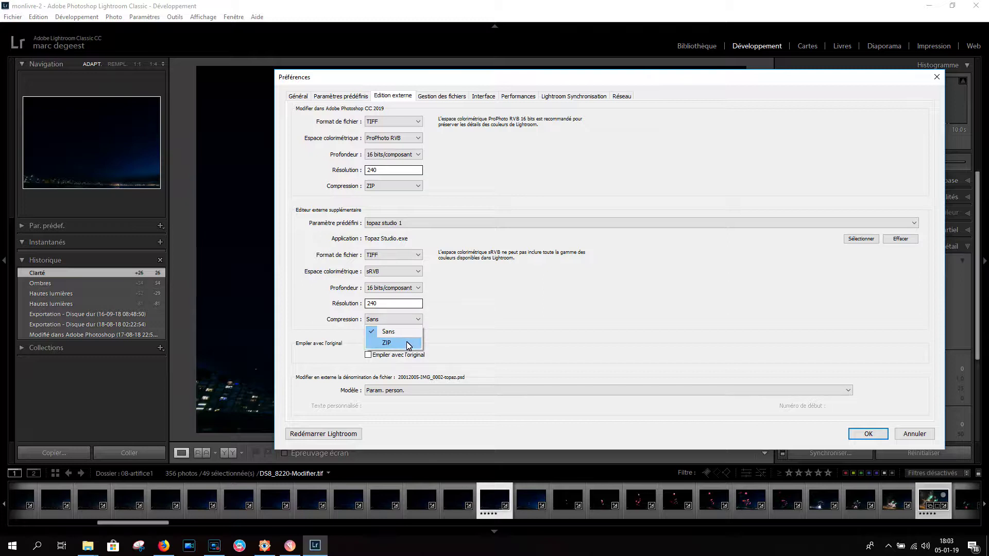
{"action": "left_click", "coordinate": [459, 311]}
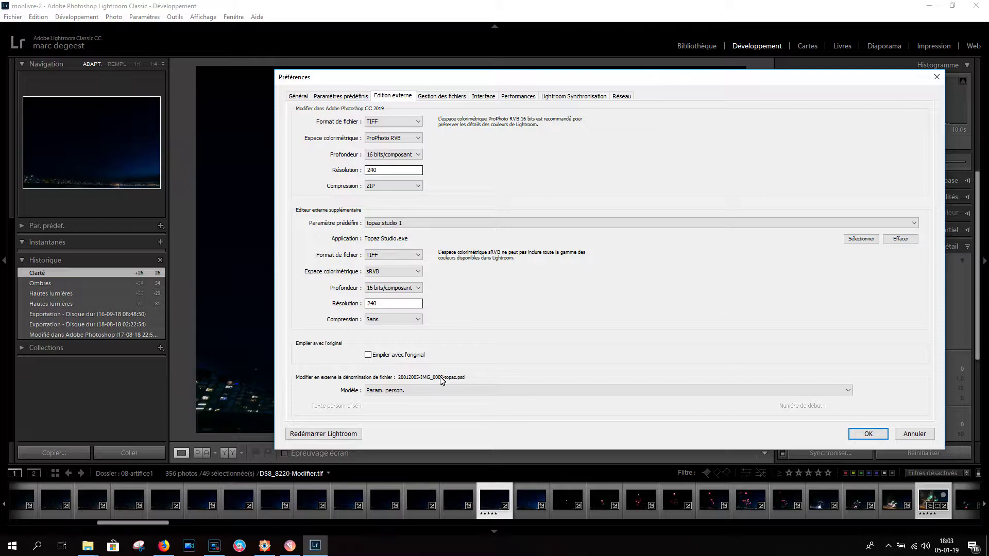
Remove the date and its hyphen from the external edit file name template, leaving {Nom de fichier}-topaz, and save the preferences
{"action": "left_click", "coordinate": [415, 390]}
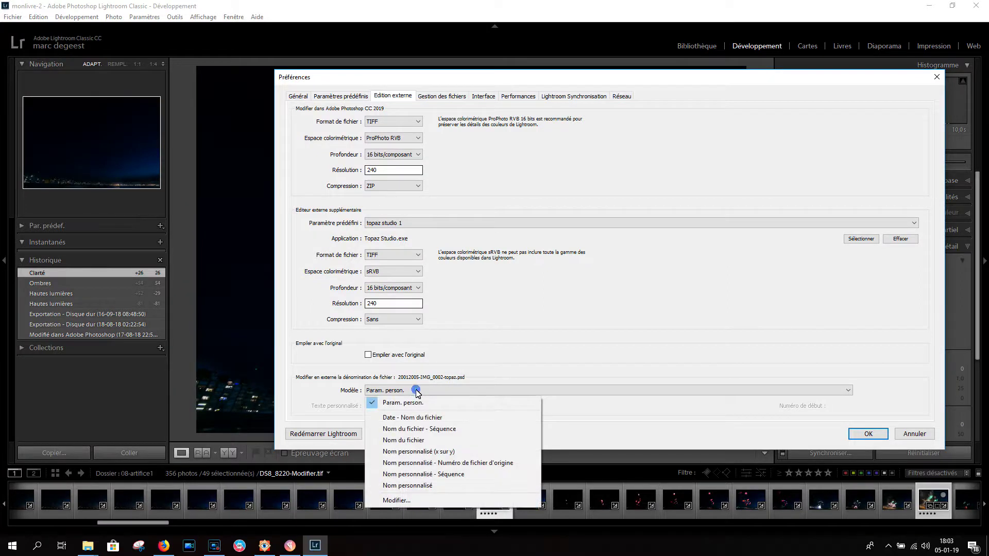
{"action": "left_click", "coordinate": [425, 500]}
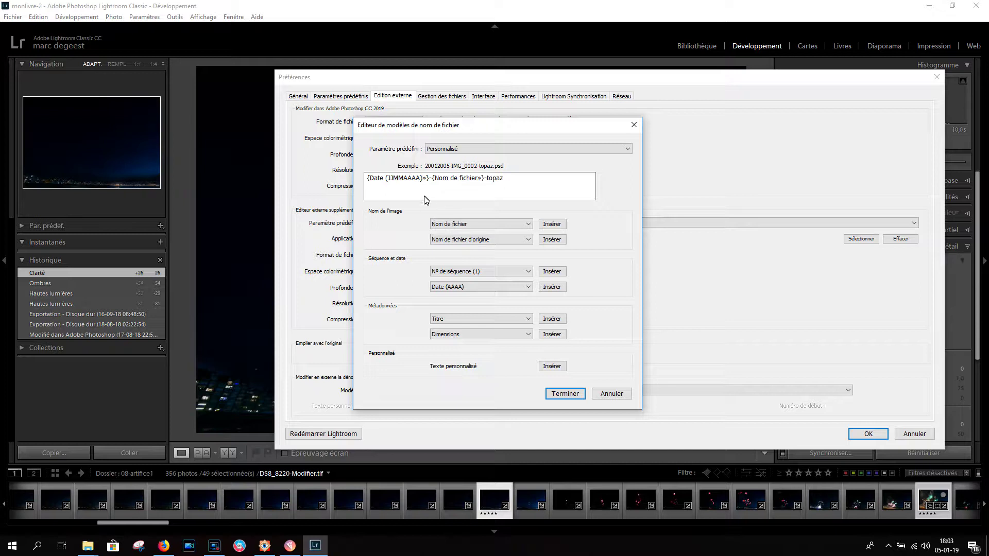
{"action": "left_click", "coordinate": [430, 179]}
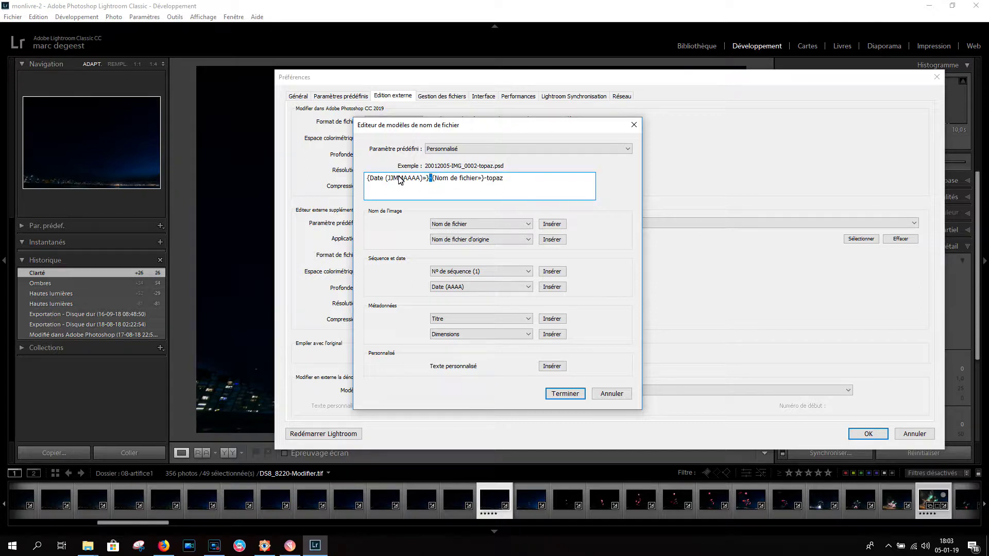
{"action": "key", "text": "BackSpace"}
{"action": "key", "text": "BackSpace"}
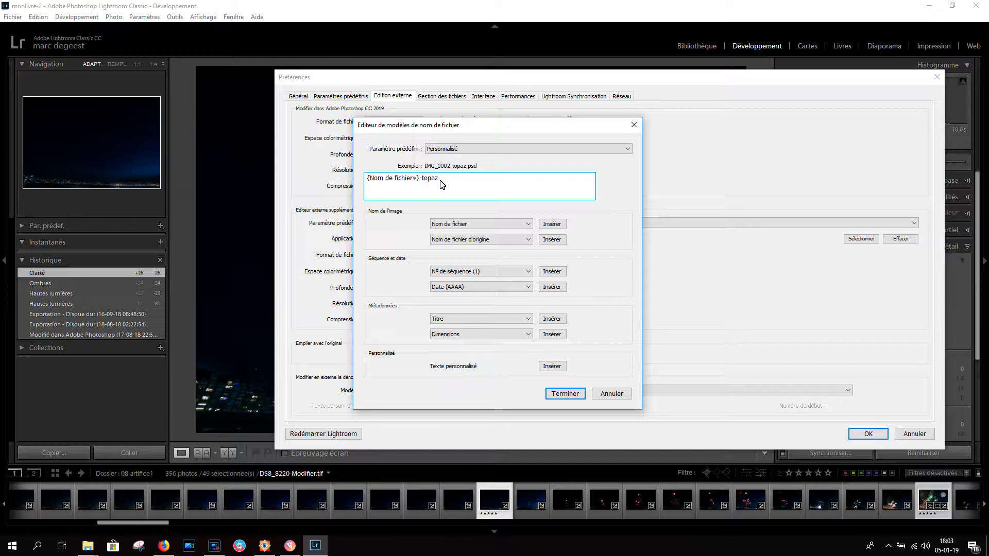
{"action": "left_click", "coordinate": [564, 394]}
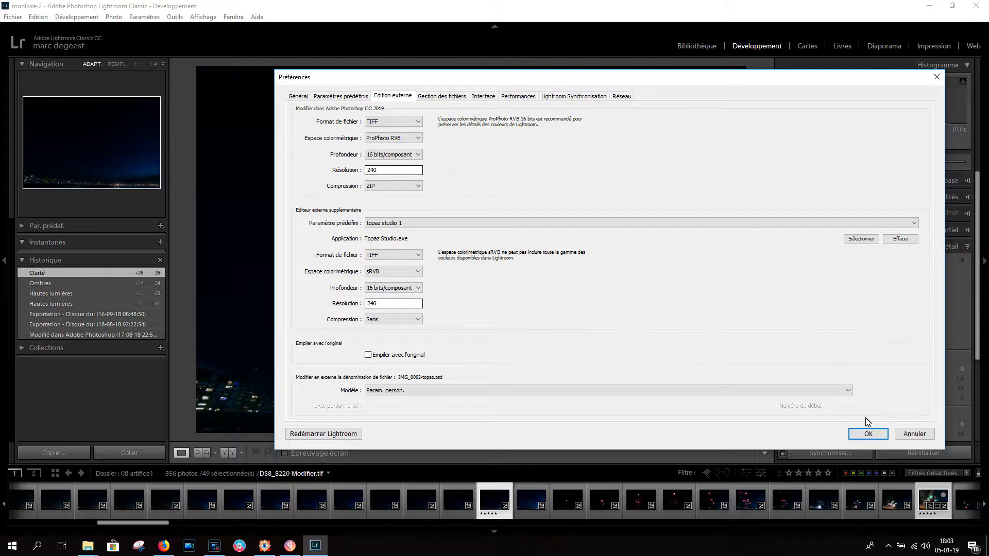
{"action": "left_click", "coordinate": [869, 434]}
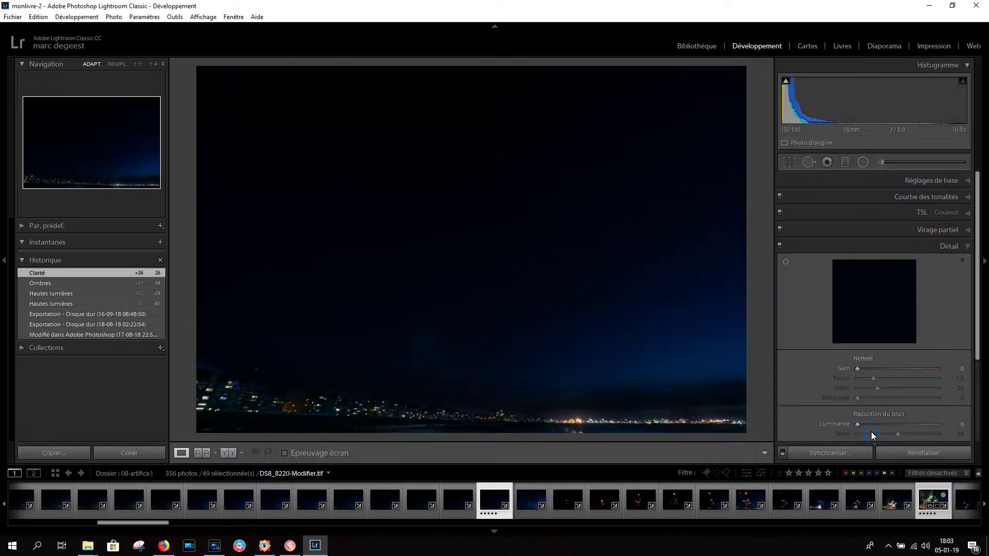
{"action": "right_click", "coordinate": [432, 198]}
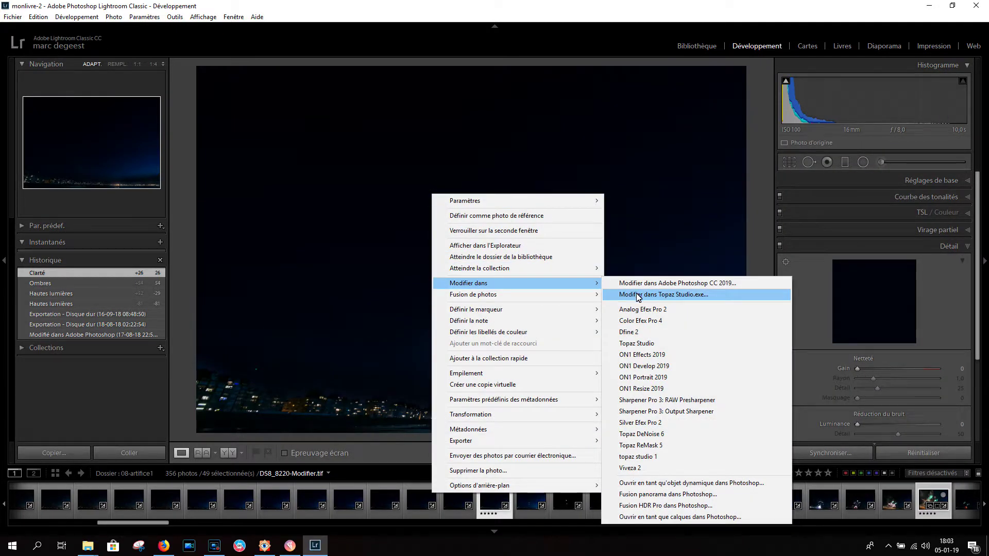
{"action": "left_click", "coordinate": [637, 296]}
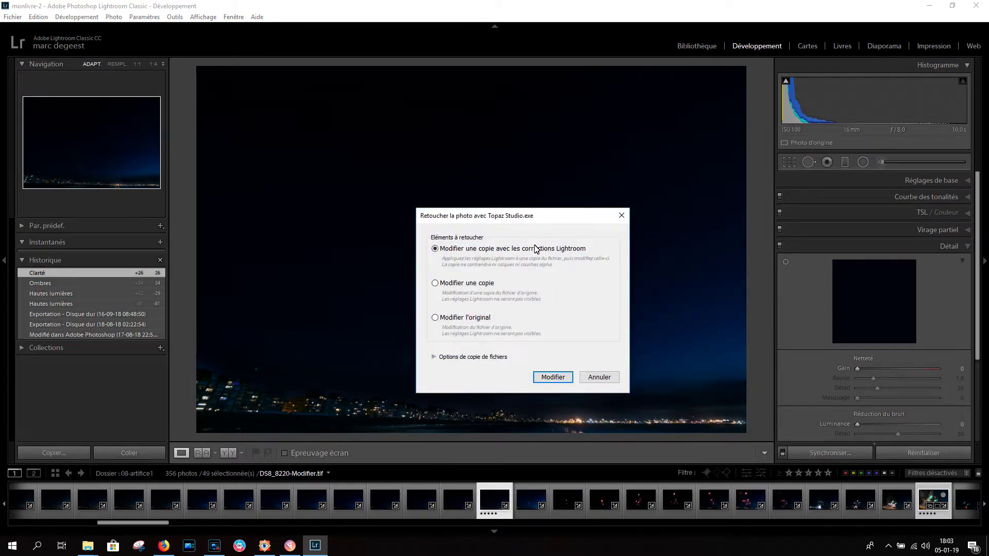
{"action": "left_click", "coordinate": [599, 377]}
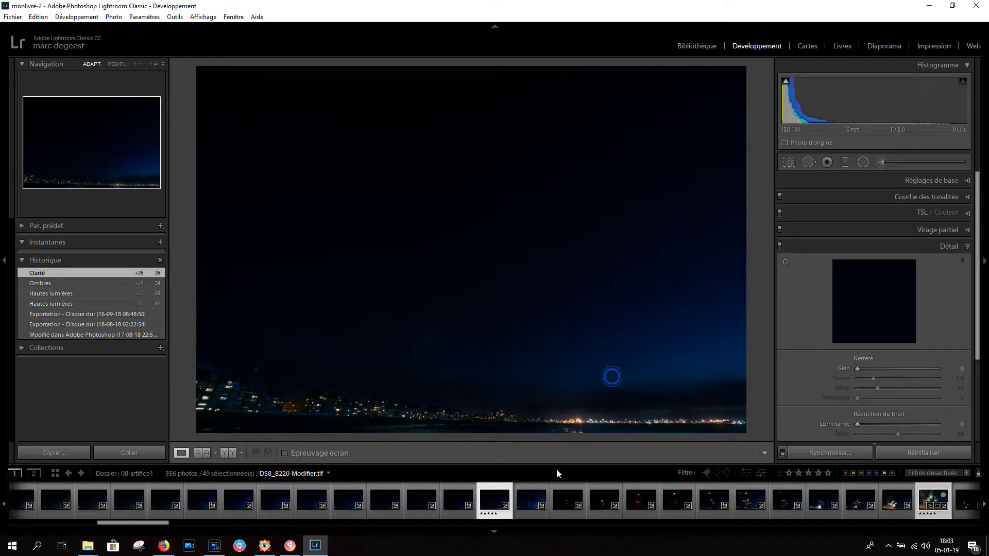
Select the photo DS8_8221.NEF and check the options for editing it in Topaz Studio.exe
{"action": "left_click", "coordinate": [526, 503]}
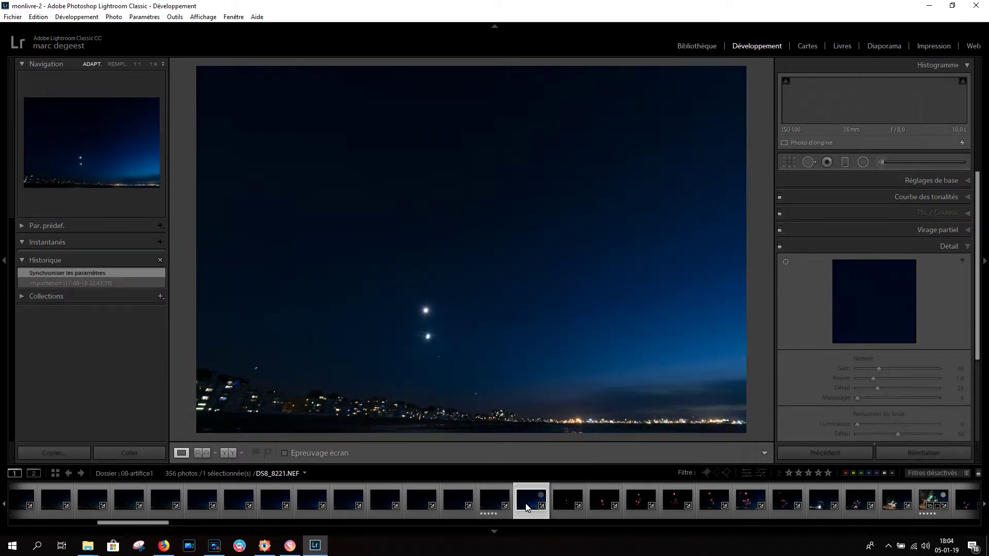
{"action": "right_click", "coordinate": [526, 502]}
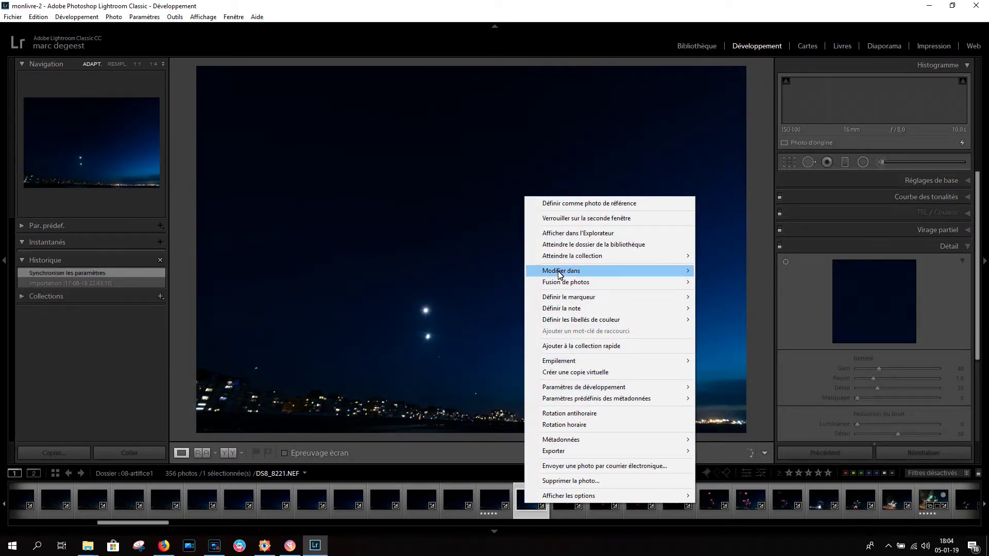
{"action": "mouse_move", "coordinate": [562, 272]}
{"action": "left_click", "coordinate": [730, 282]}
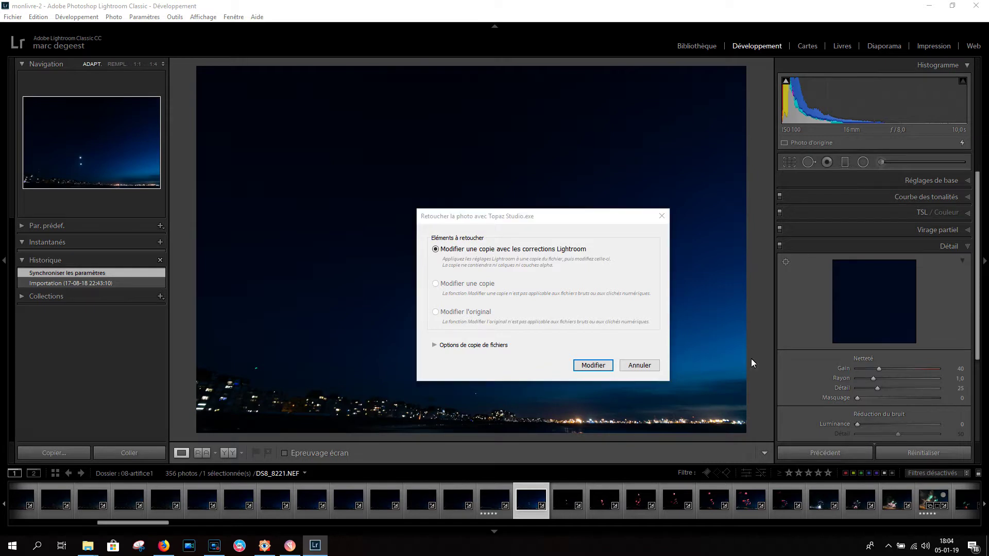
{"action": "left_click", "coordinate": [655, 366]}
Set the photo's sharpening gain to 0 and open a copy with the Lightroom corrections in Topaz Studio
{"action": "left_click_drag", "start_coordinate": [860, 369], "coordinate": [852, 370]}
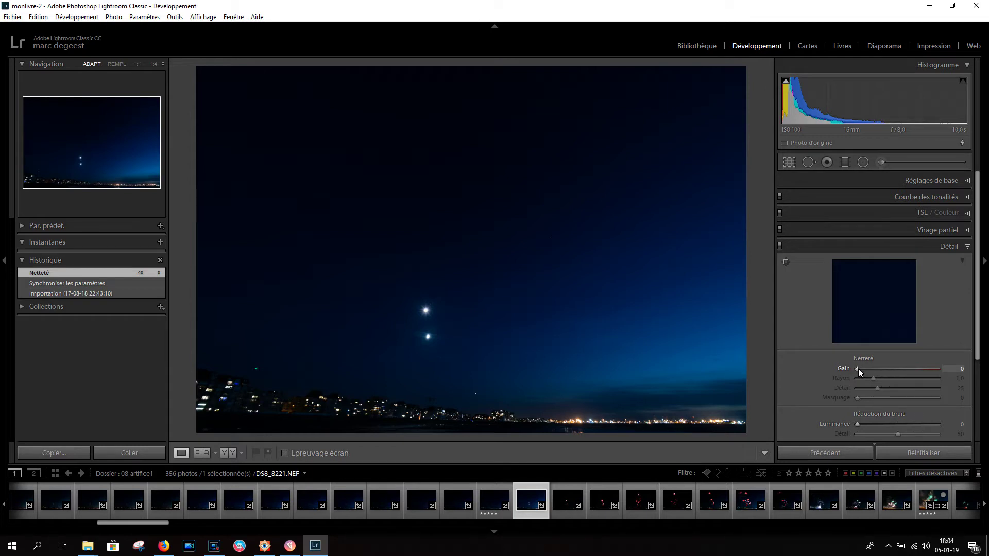
{"action": "right_click", "coordinate": [392, 160]}
{"action": "left_click", "coordinate": [458, 246]}
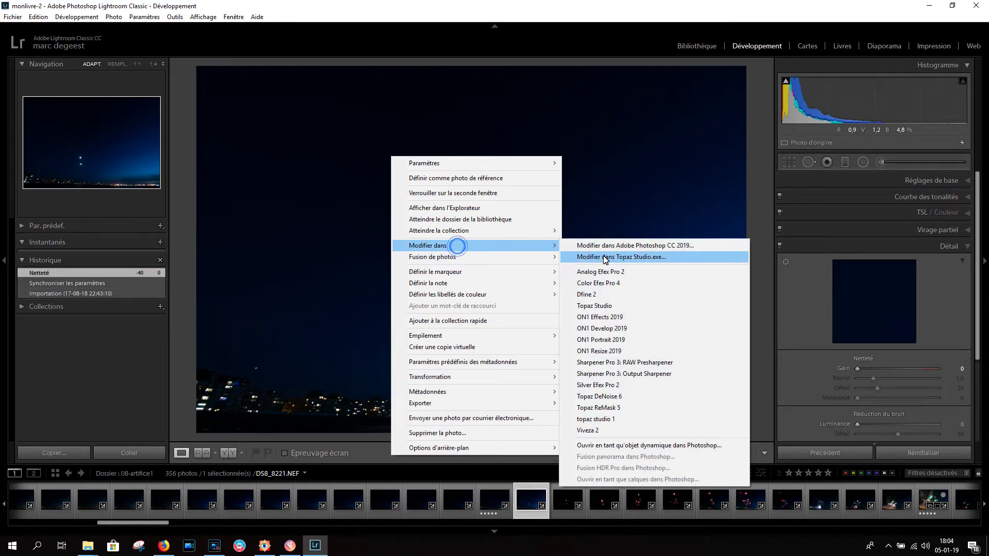
{"action": "left_click", "coordinate": [618, 258]}
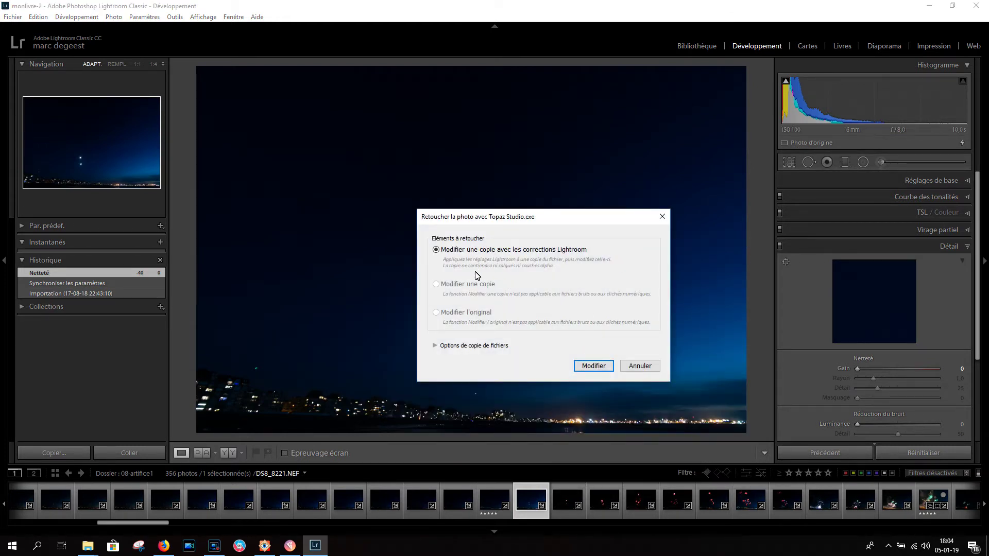
{"action": "left_click", "coordinate": [585, 366]}
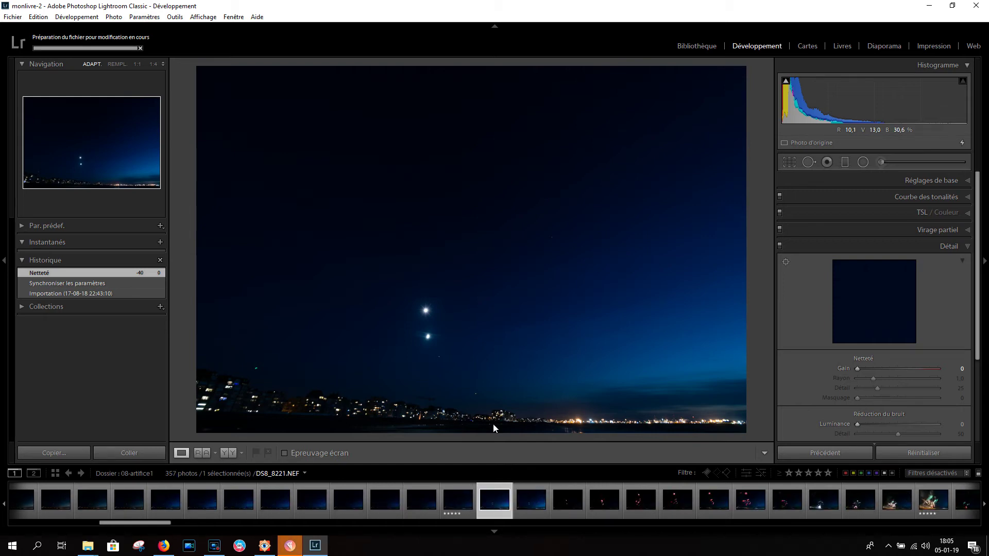
{"action": "left_click", "coordinate": [290, 546]}
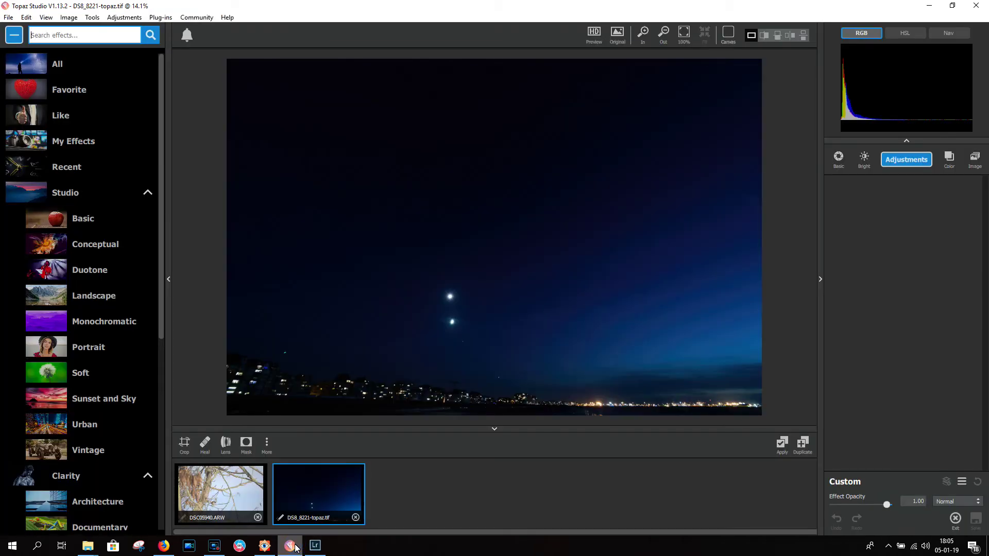